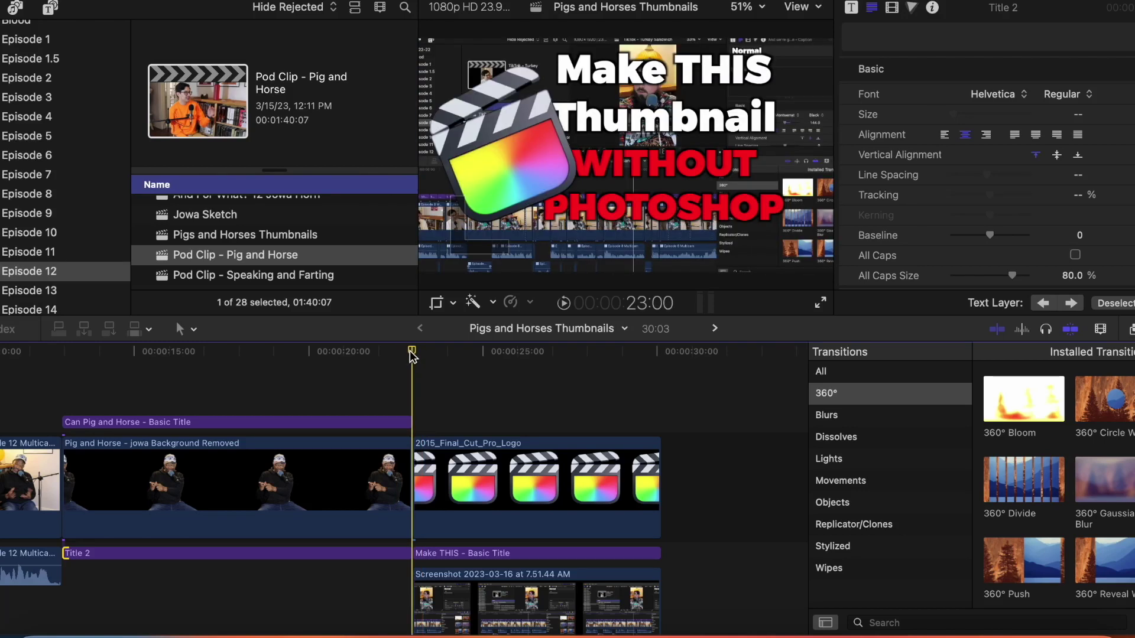
# Preview the finished example thumbnail full screen, then return to the timeline.
pyautogui.click(500, 364)
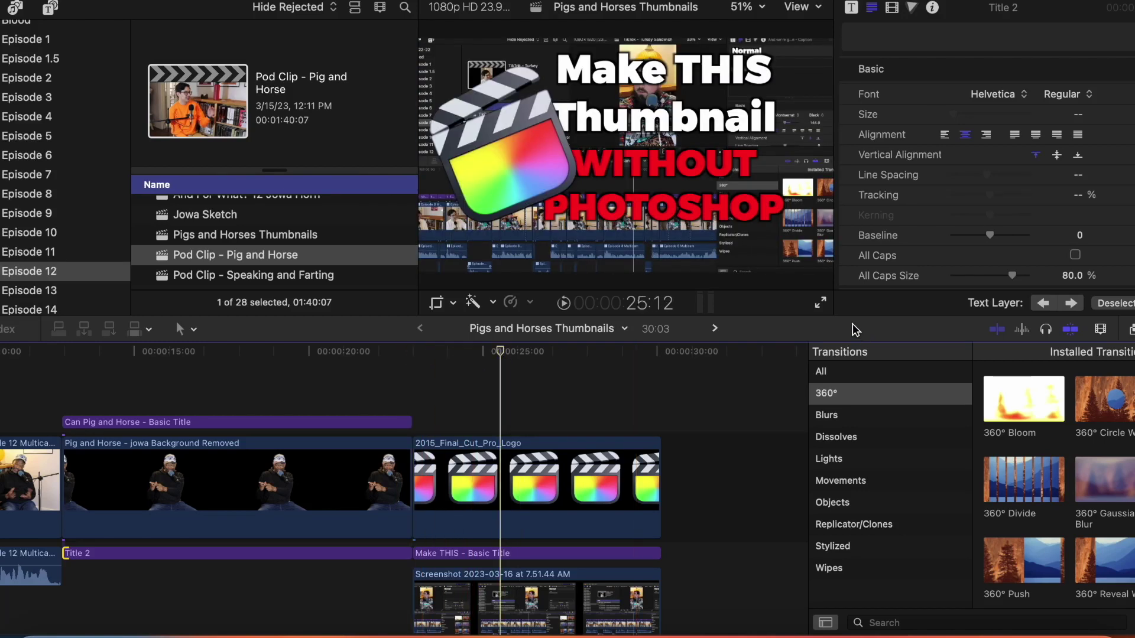
pyautogui.click(820, 303)
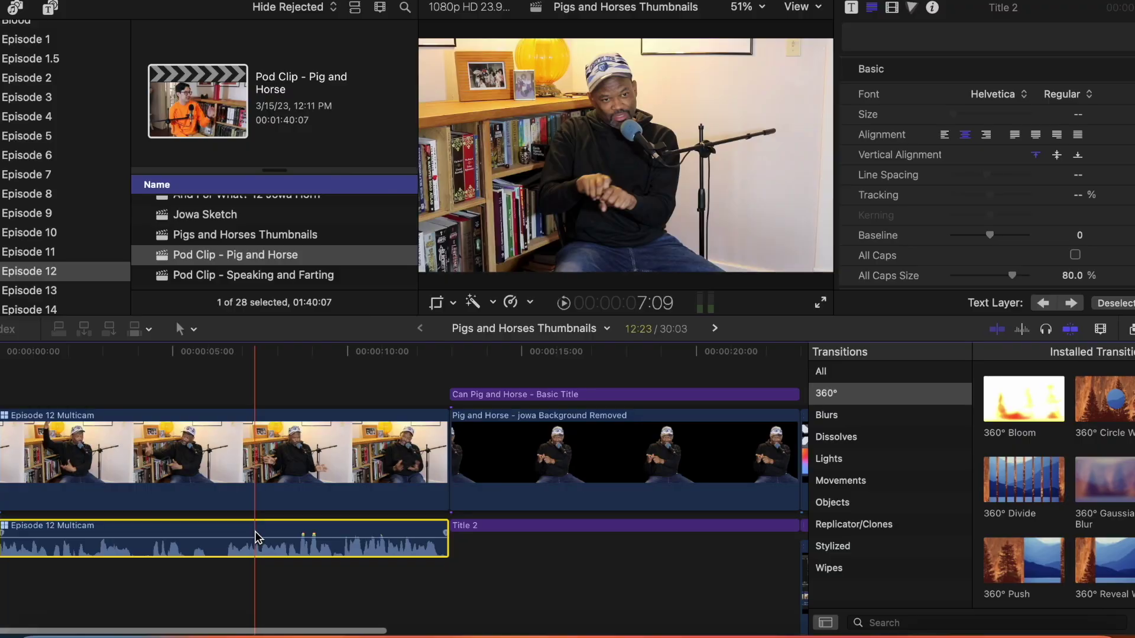
pyautogui.click(252, 532)
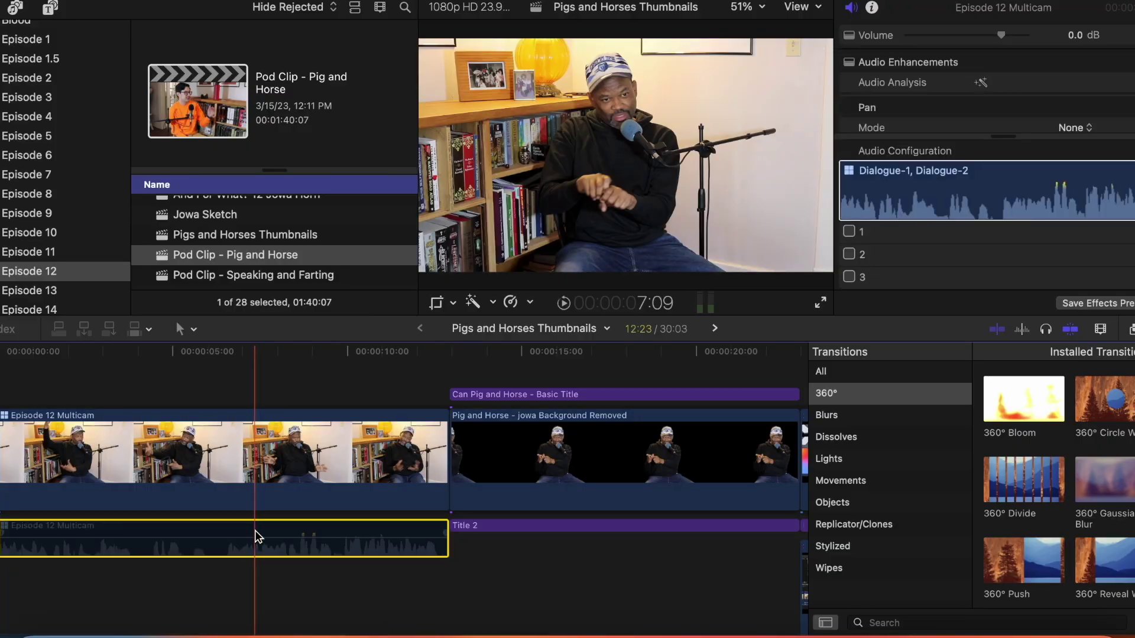
# Scrub the Episode 12 Multicam clip to the laughing frame near 9:17 and deselect the audio.
pyautogui.click(176, 352)
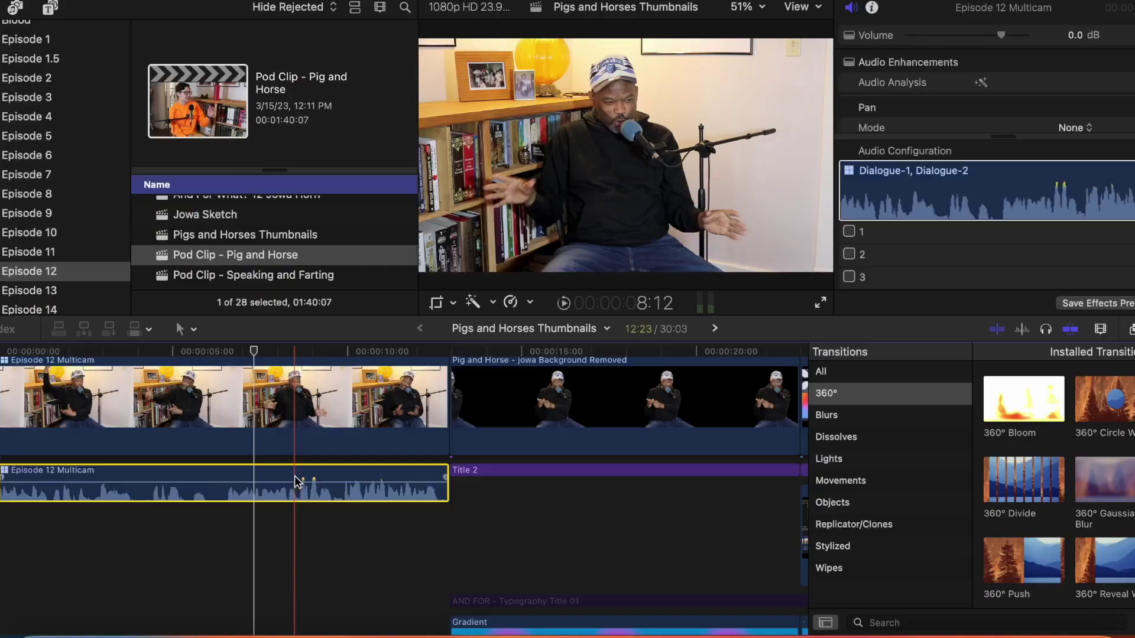
pyautogui.scroll(3, 236, 434)
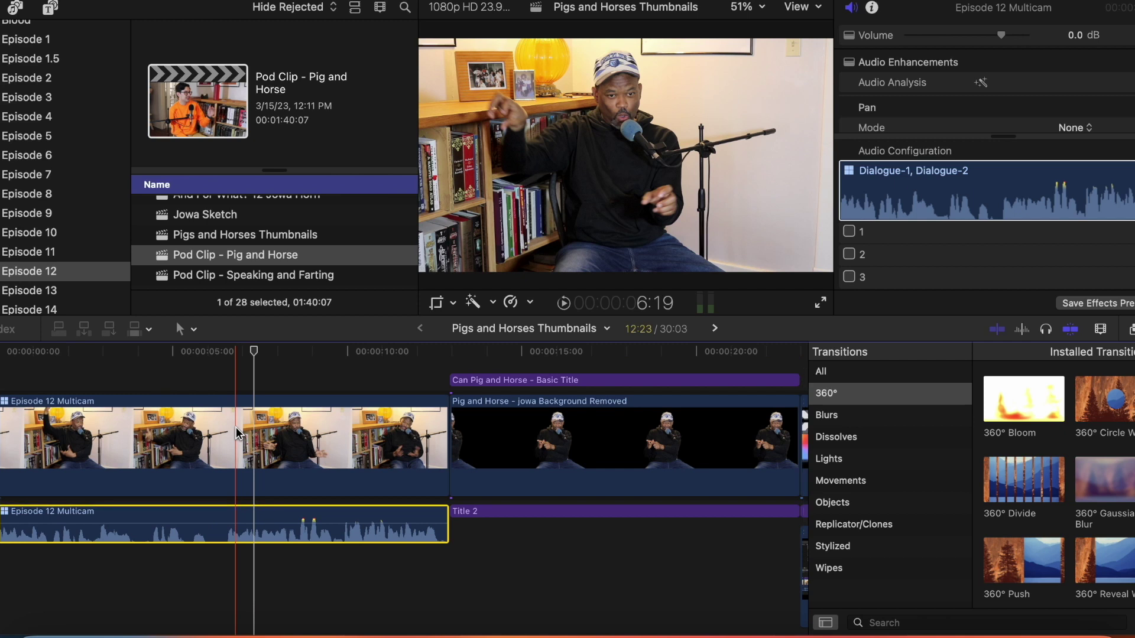
pyautogui.scroll(2, 236, 427)
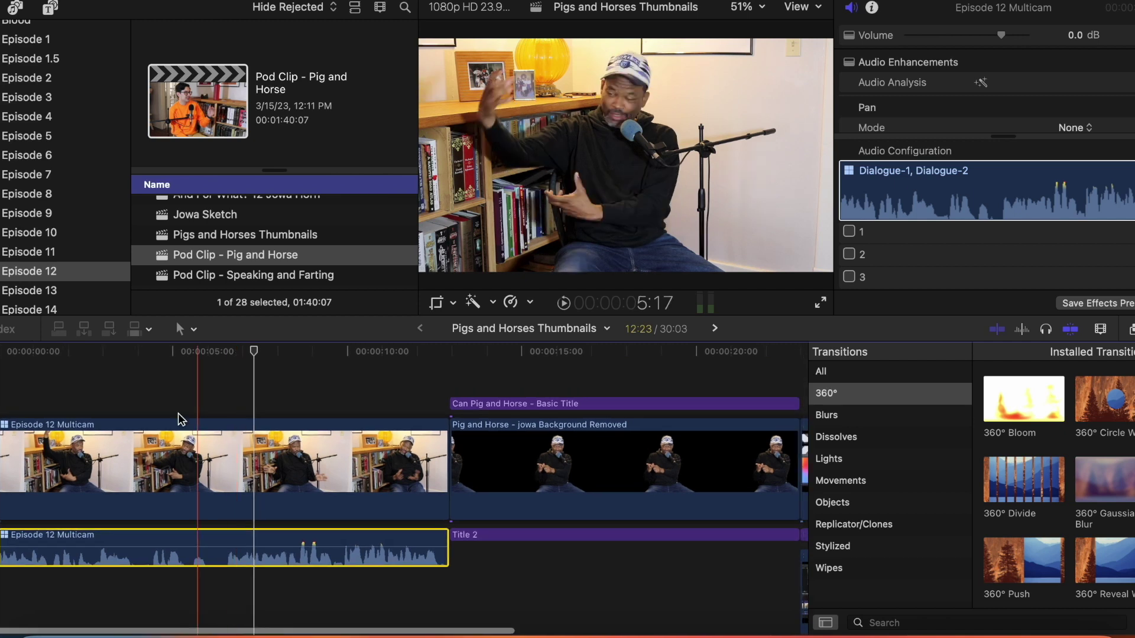
pyautogui.click(2, 366)
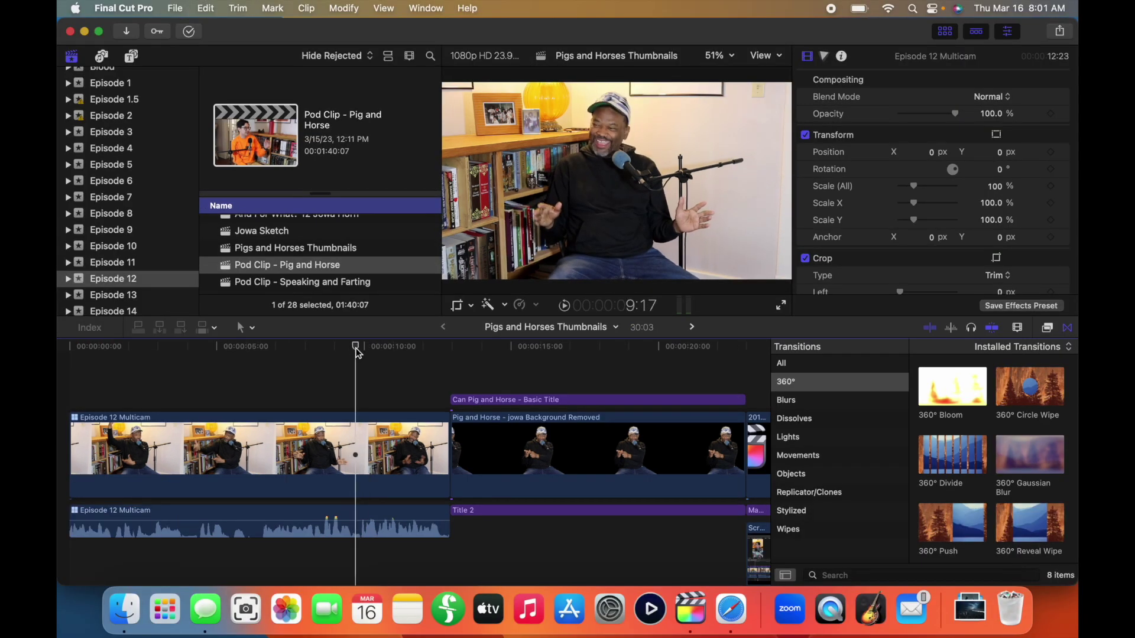
# Save the frame at 9:20 as Pigs and Horse.jpg on the Desktop and select it there.
pyautogui.moveTo(358, 353); pyautogui.dragTo(362, 353)
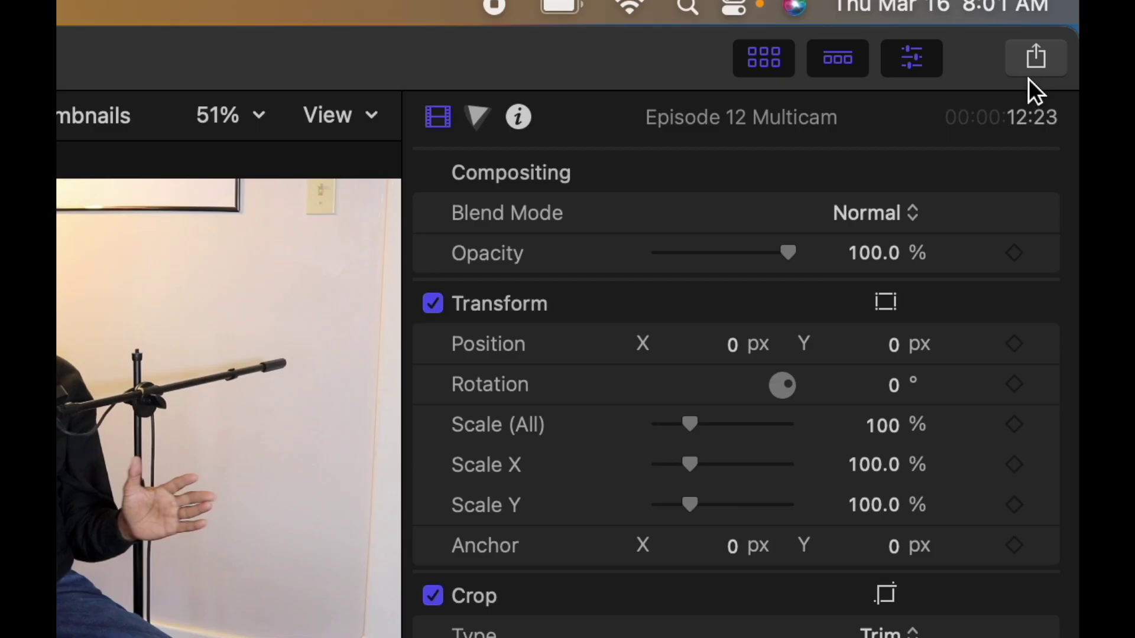
pyautogui.click(1037, 58)
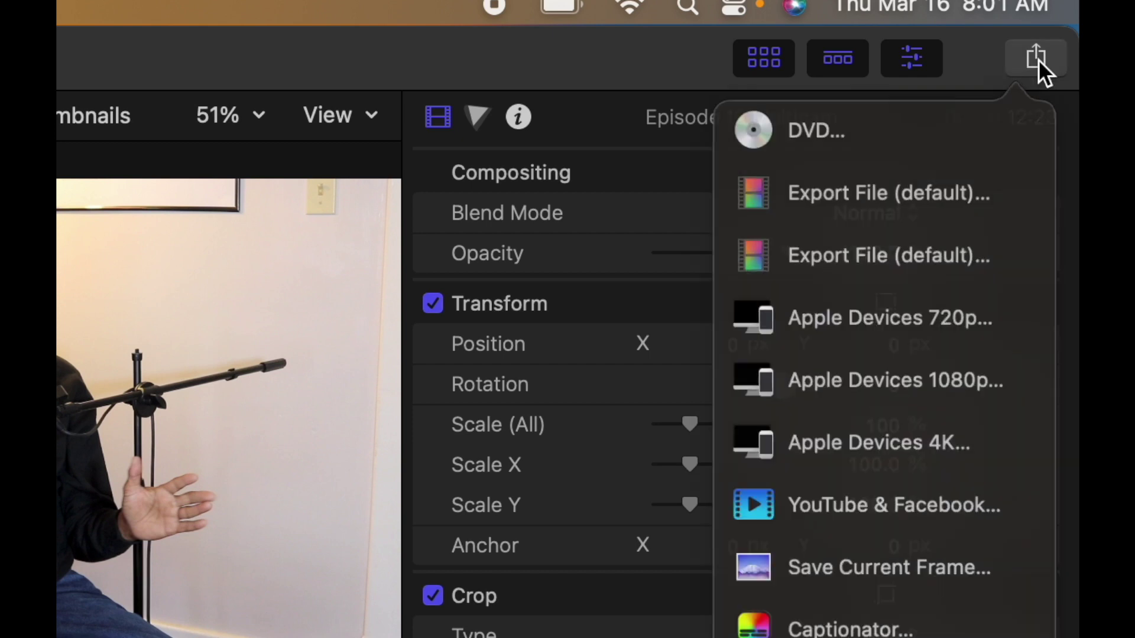
pyautogui.click(908, 588)
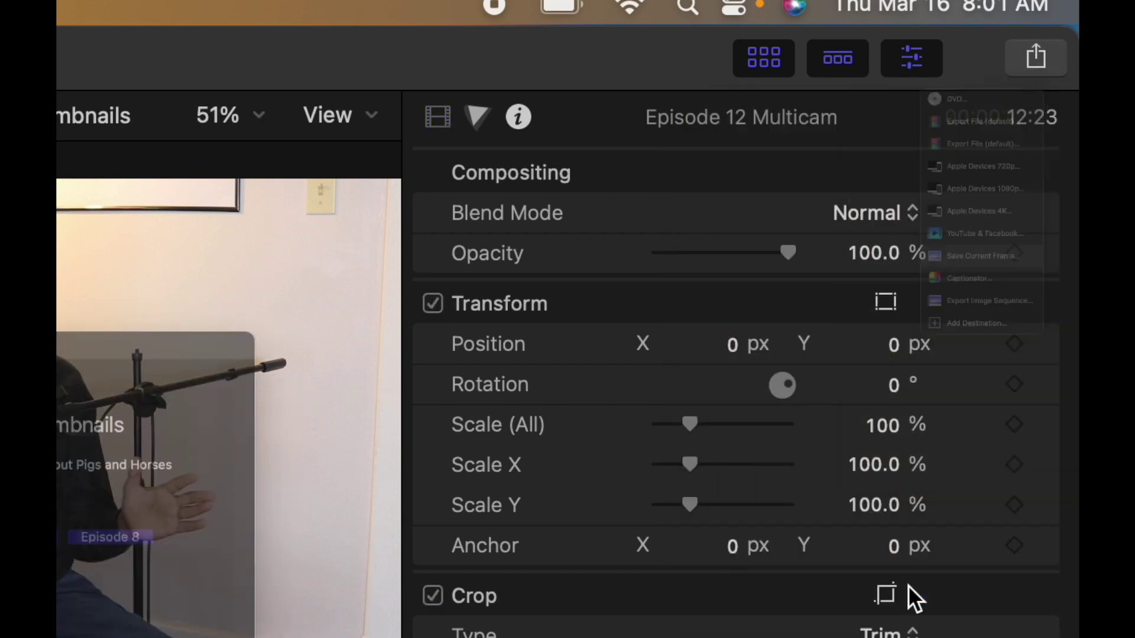
pyautogui.press('Return')
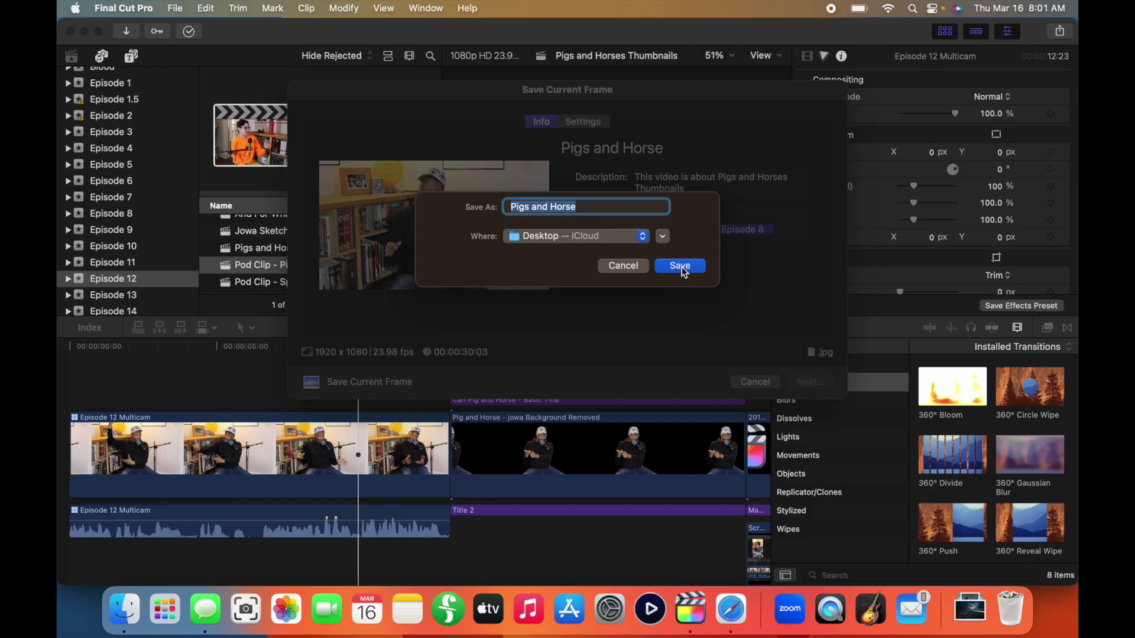
pyautogui.click(680, 266)
pyautogui.press('super+h')
pyautogui.click(1033, 290)
# Cut the interviewee out of Pigs and Horse.jpg with Remove Background and import the PNG into Final Cut Pro.
pyautogui.doubleClick(1033, 291)
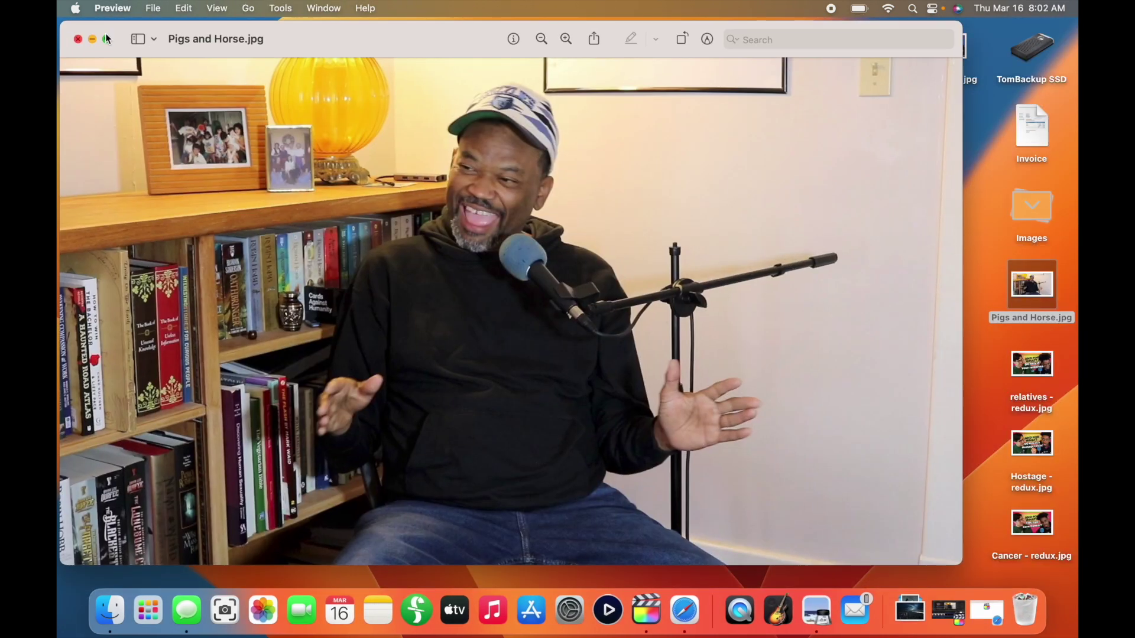
pyautogui.click(78, 39)
pyautogui.rightClick(1032, 284)
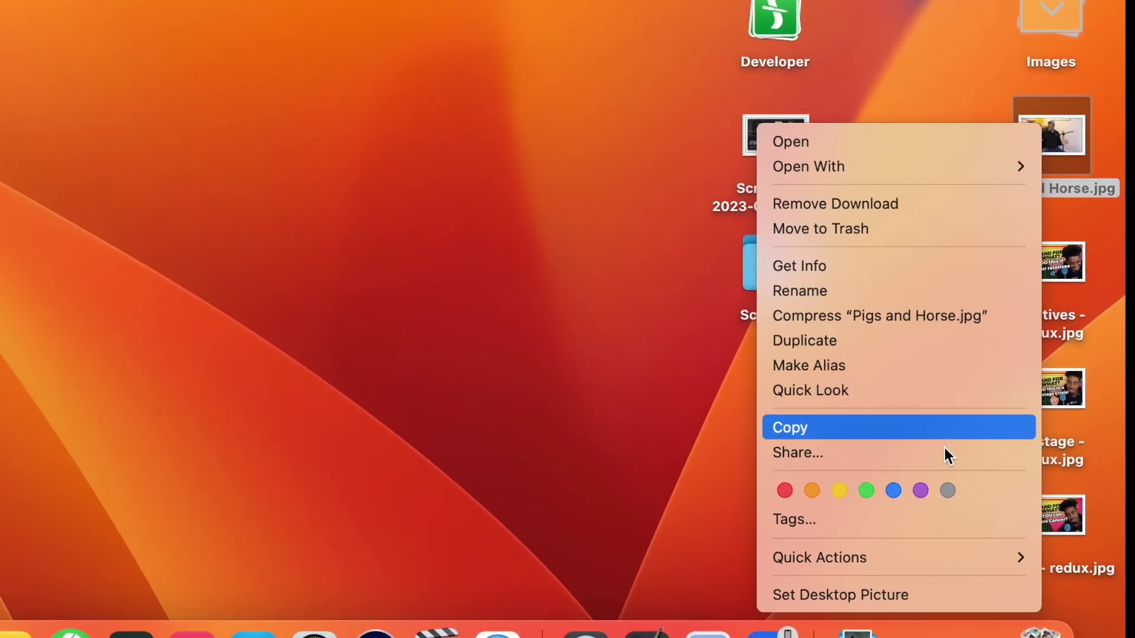
pyautogui.moveTo(887, 549)
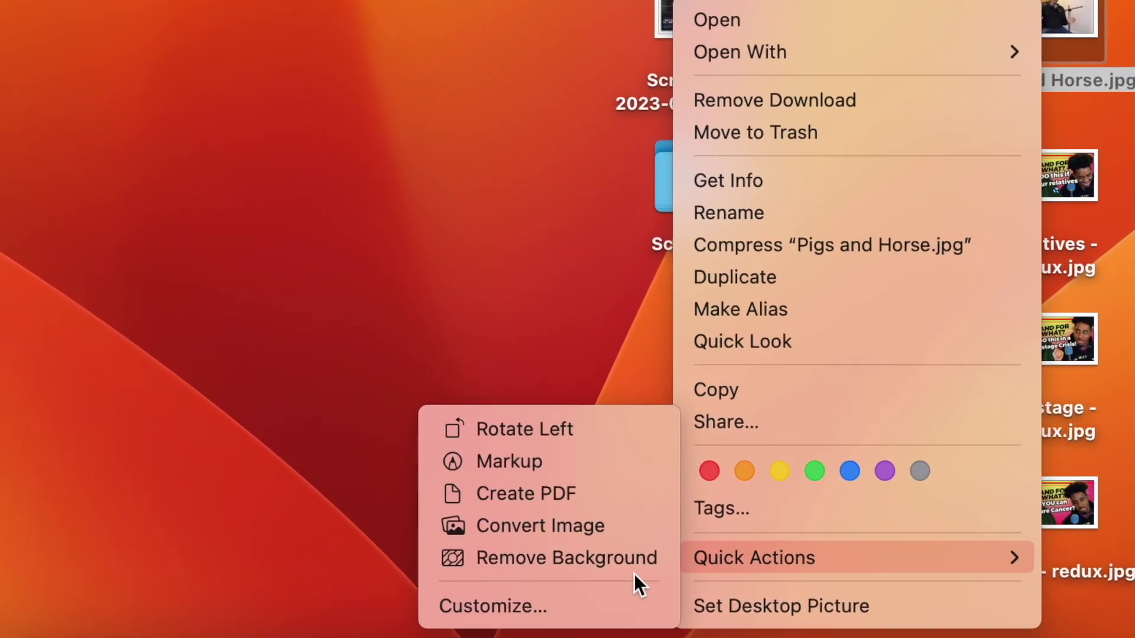
pyautogui.click(637, 571)
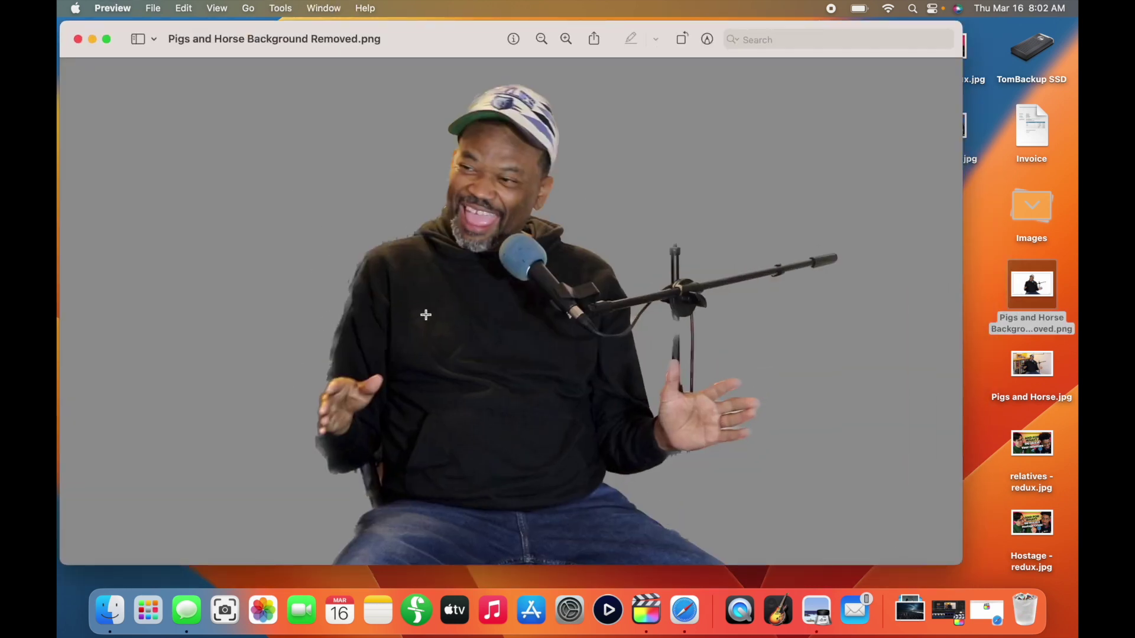
pyautogui.press('super+q')
pyautogui.moveTo(1031, 284); pyautogui.dragTo(216, 285)
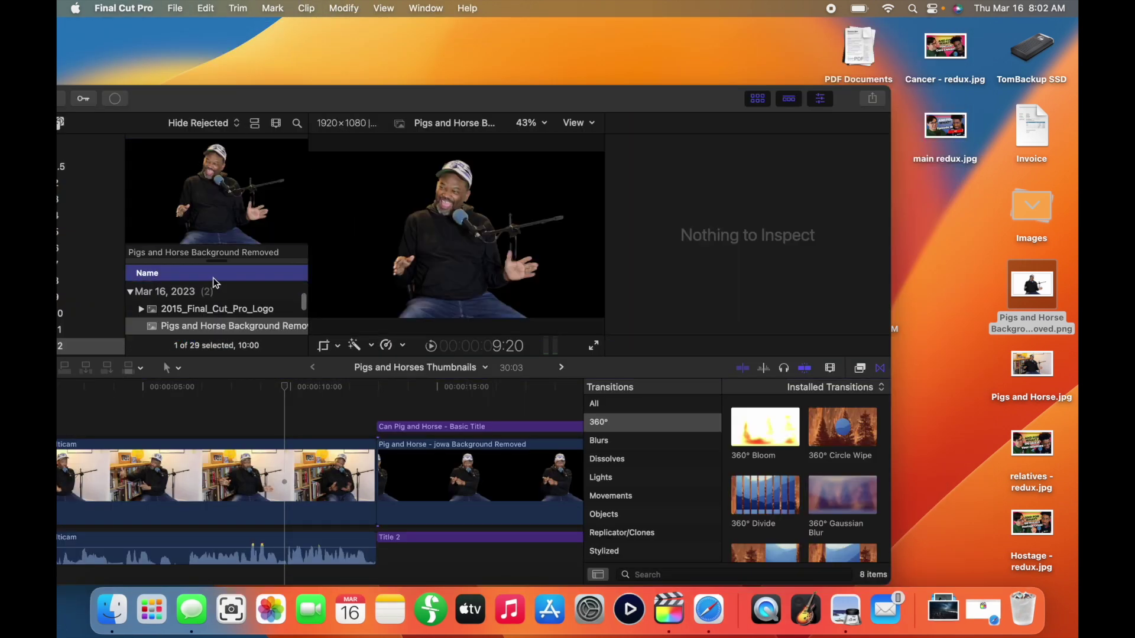
# Insert the cut-out image into the timeline and browse the generators for the Gradient.
pyautogui.doubleClick(253, 98)
pyautogui.press('w')
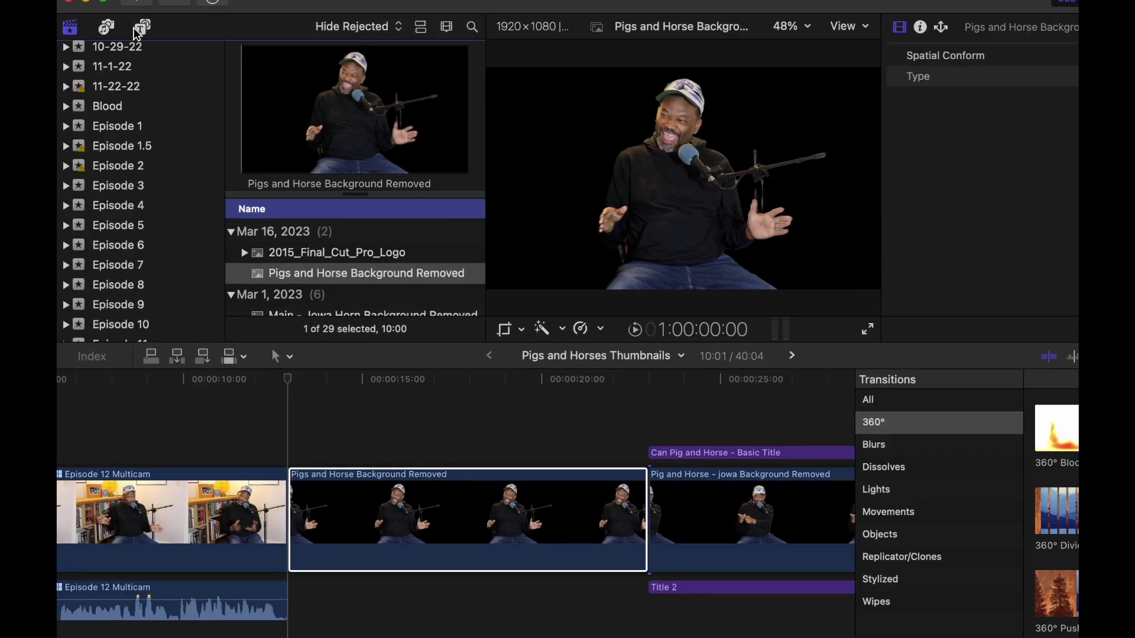
pyautogui.click(132, 55)
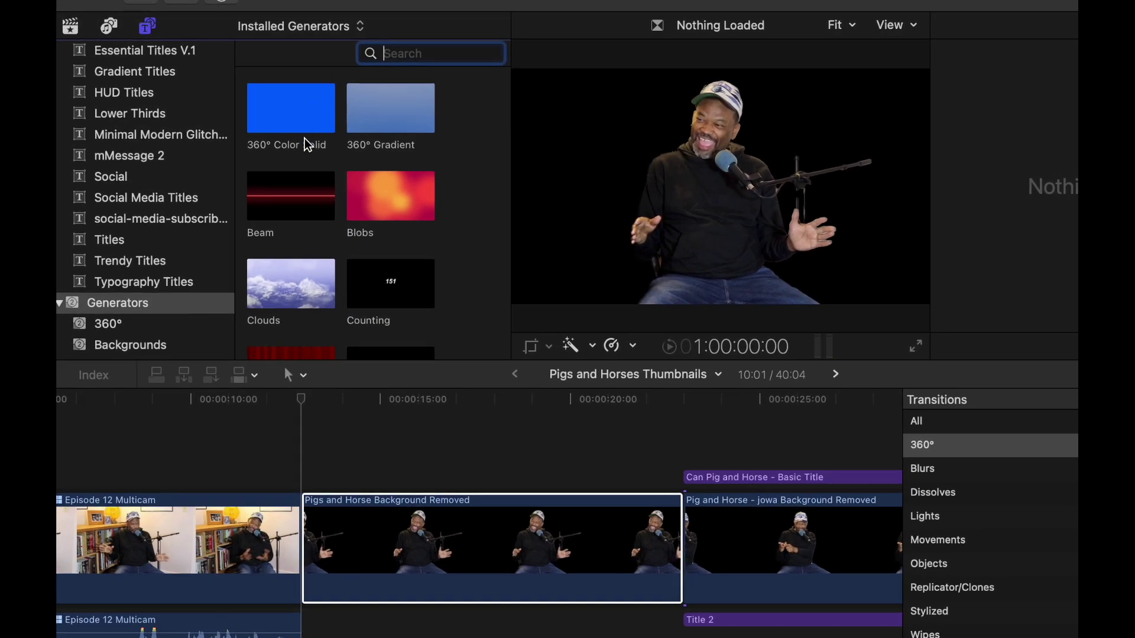
pyautogui.scroll(-3, 308, 133)
pyautogui.scroll(3, 319, 207)
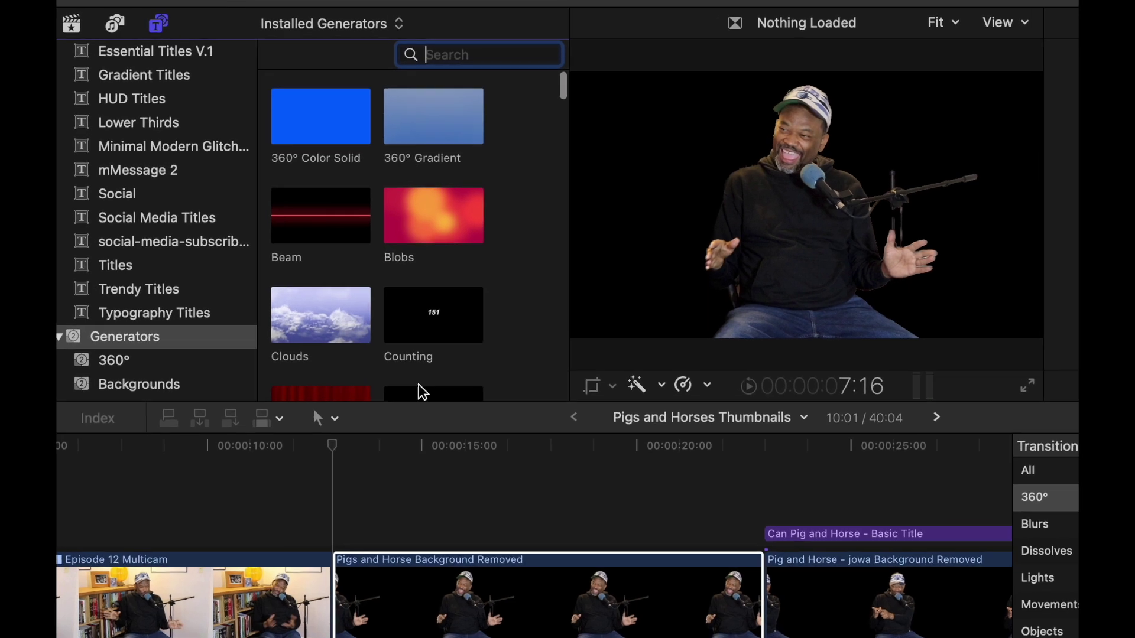
pyautogui.scroll(-4, 417, 382)
pyautogui.scroll(-7, 452, 340)
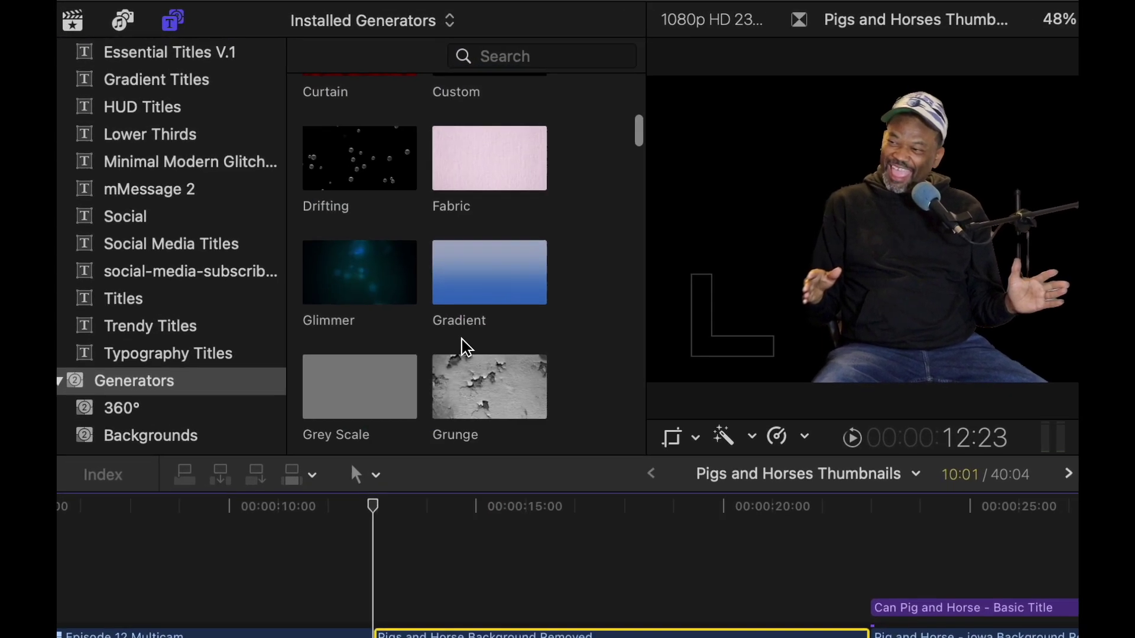
pyautogui.scroll(-4, 514, 498)
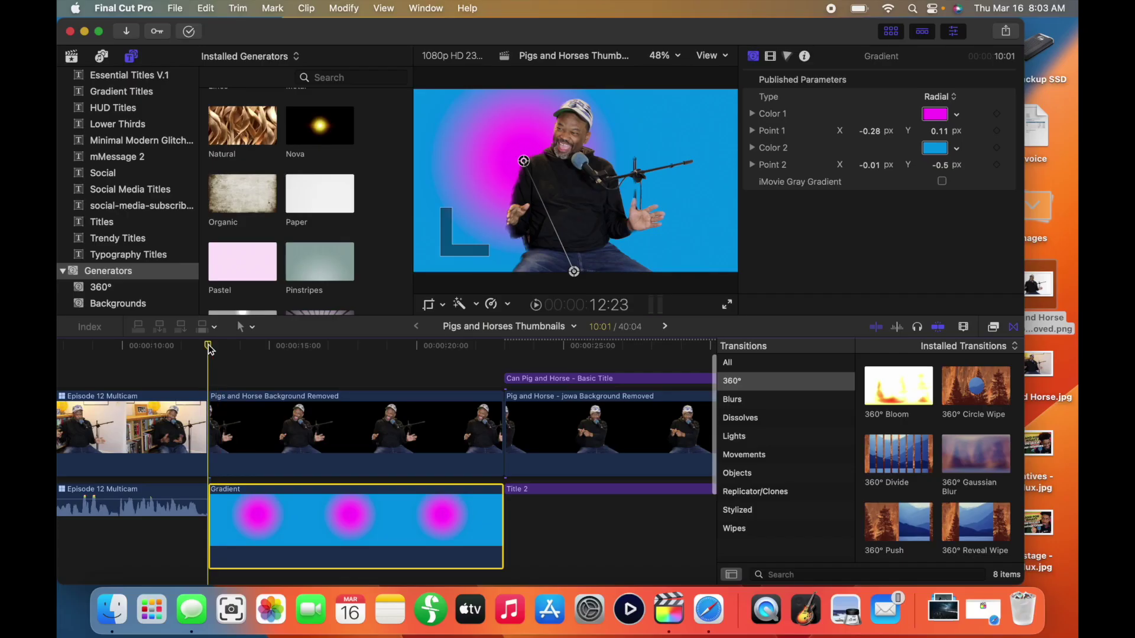
# Keep the radial gradient's pink centre (Point 1) at -0.28, 0.11 behind the interviewee.
pyautogui.click(372, 451)
pyautogui.click(359, 507)
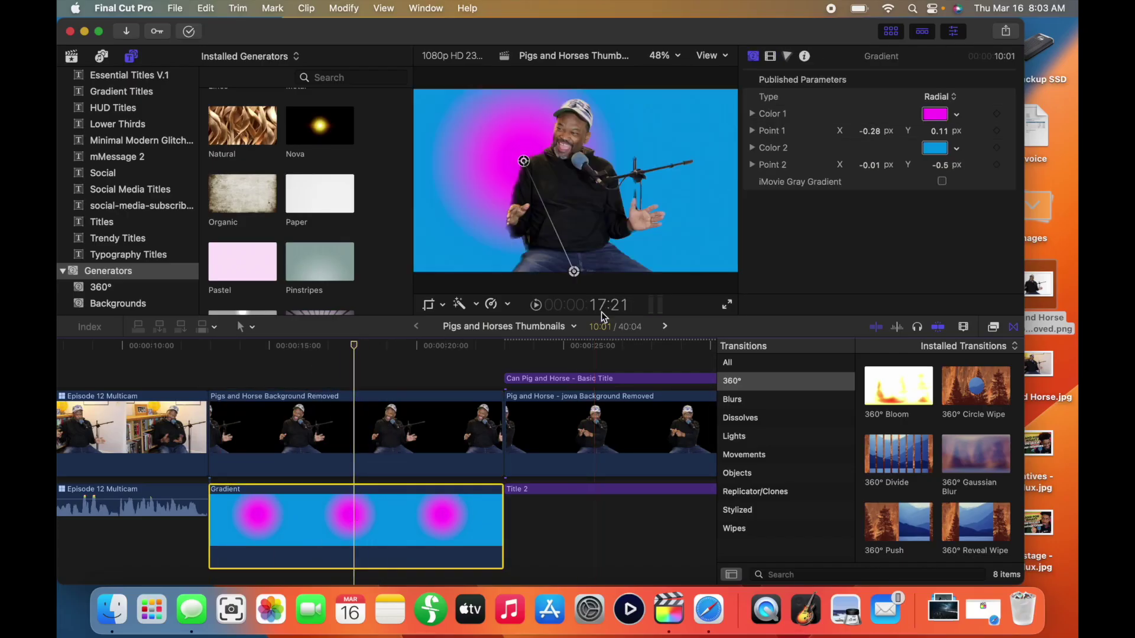
pyautogui.moveTo(518, 176)
pyautogui.mouseDown()
pyautogui.moveTo(526, 161)
pyautogui.moveTo(510, 145)
pyautogui.moveTo(502, 174)
pyautogui.moveTo(514, 185)
pyautogui.moveTo(513, 166)
pyautogui.mouseUp()
pyautogui.press('super+z')
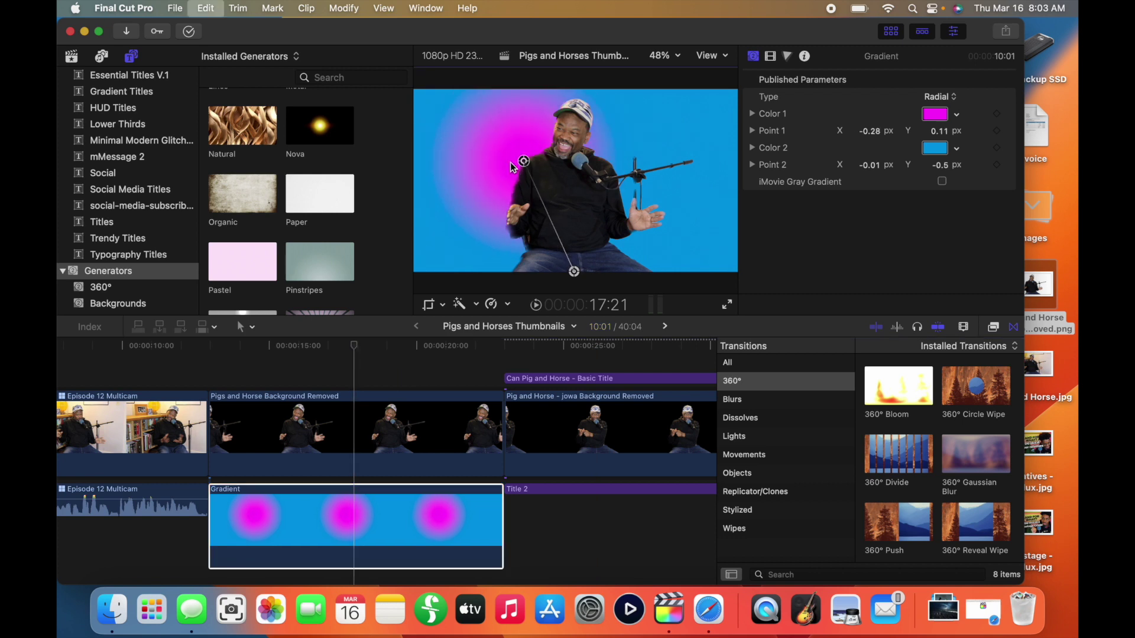
# Place the question title and Title 2 as connected clips above the Gradient section.
pyautogui.moveTo(645, 379); pyautogui.dragTo(323, 346)
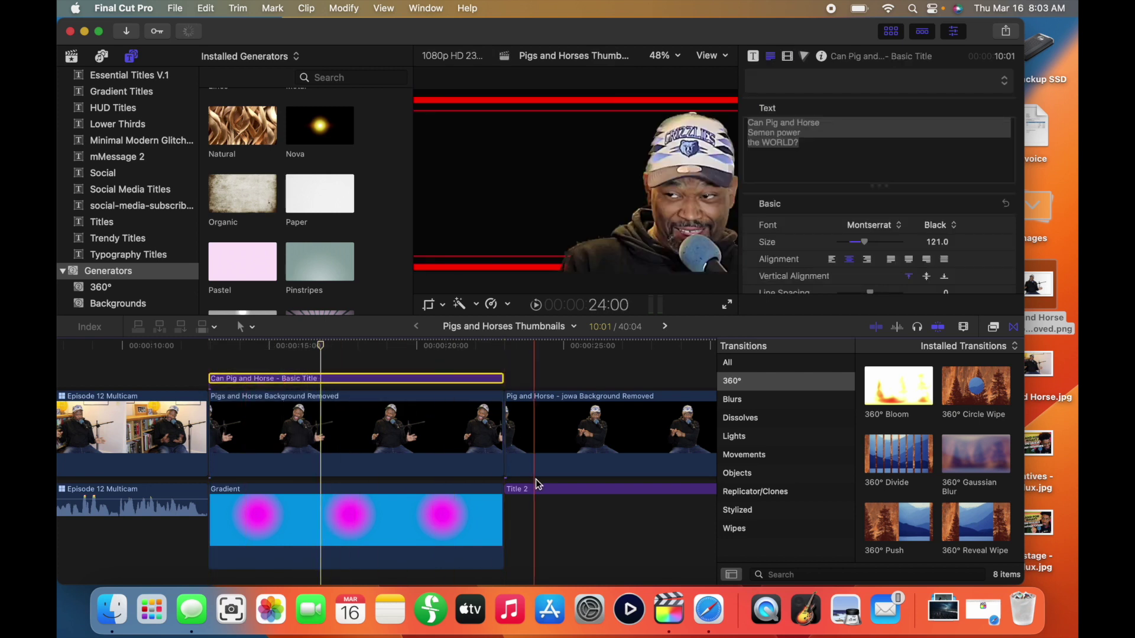
pyautogui.moveTo(530, 489); pyautogui.dragTo(247, 493)
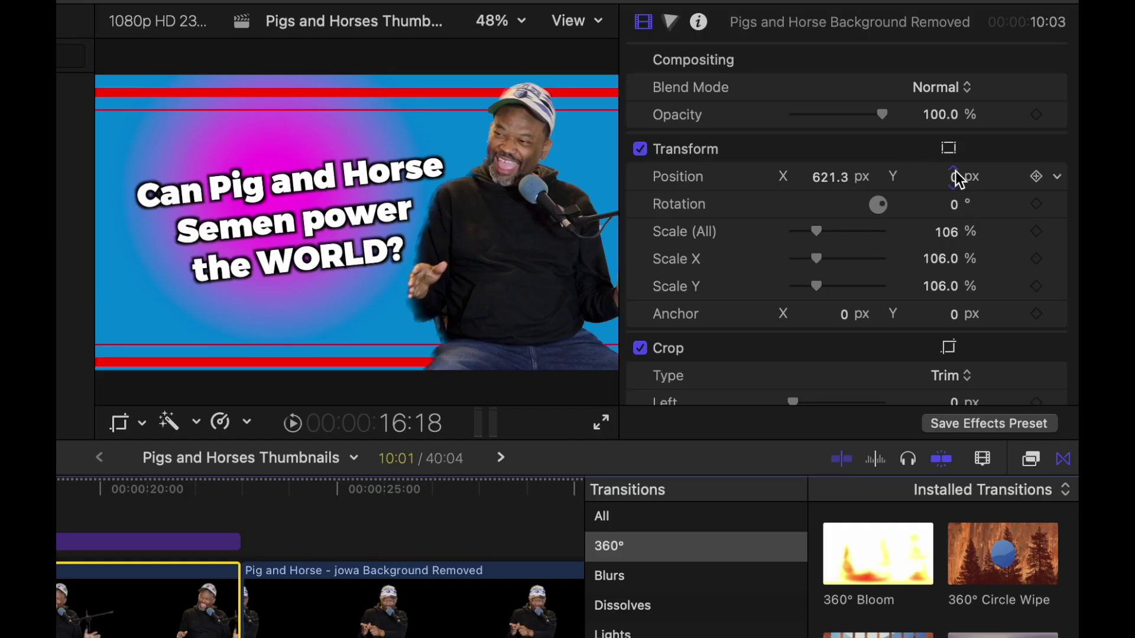
pyautogui.click(956, 178)
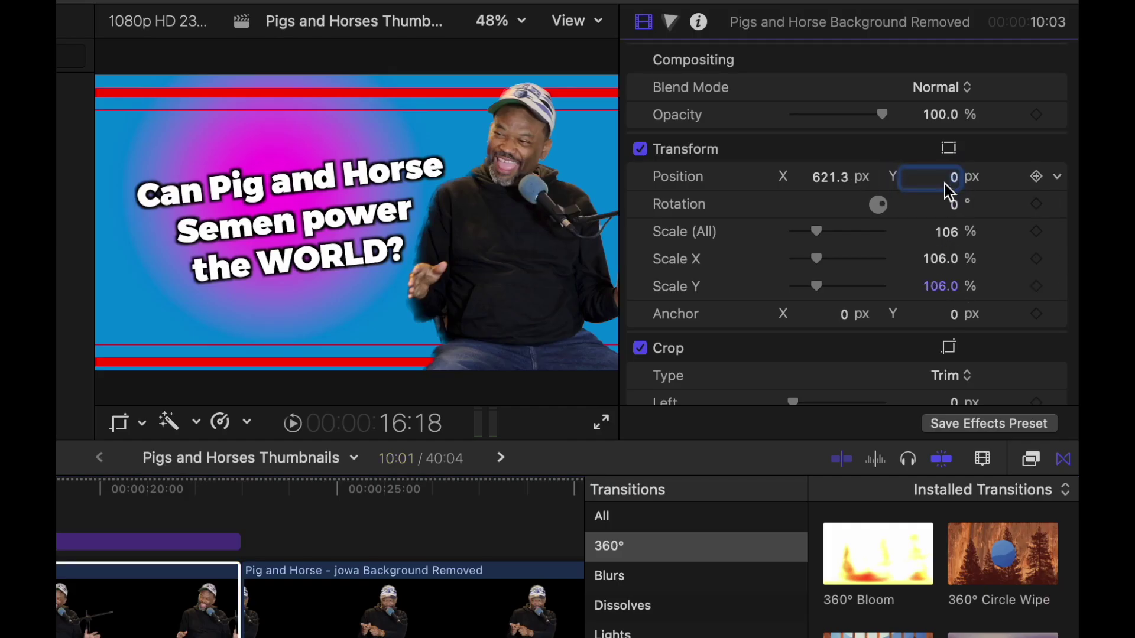
# Scale the cut-out interviewee to 267% and position him at 619, -743.8 on the right.
pyautogui.moveTo(953, 178); pyautogui.dragTo(957, 185)
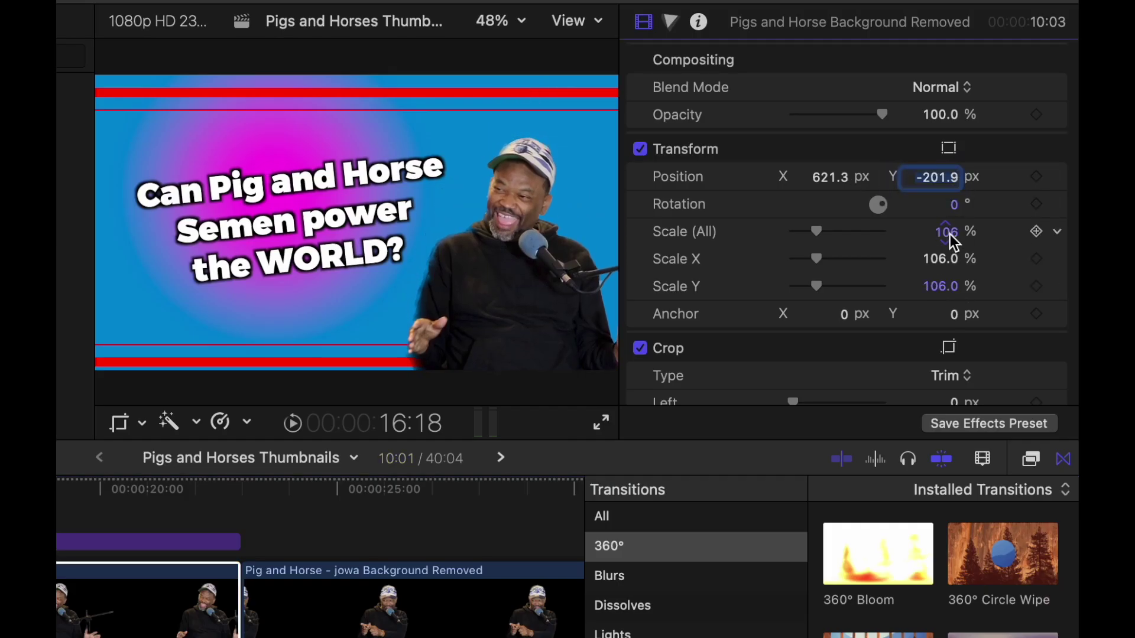
pyautogui.moveTo(947, 231); pyautogui.dragTo(950, 233)
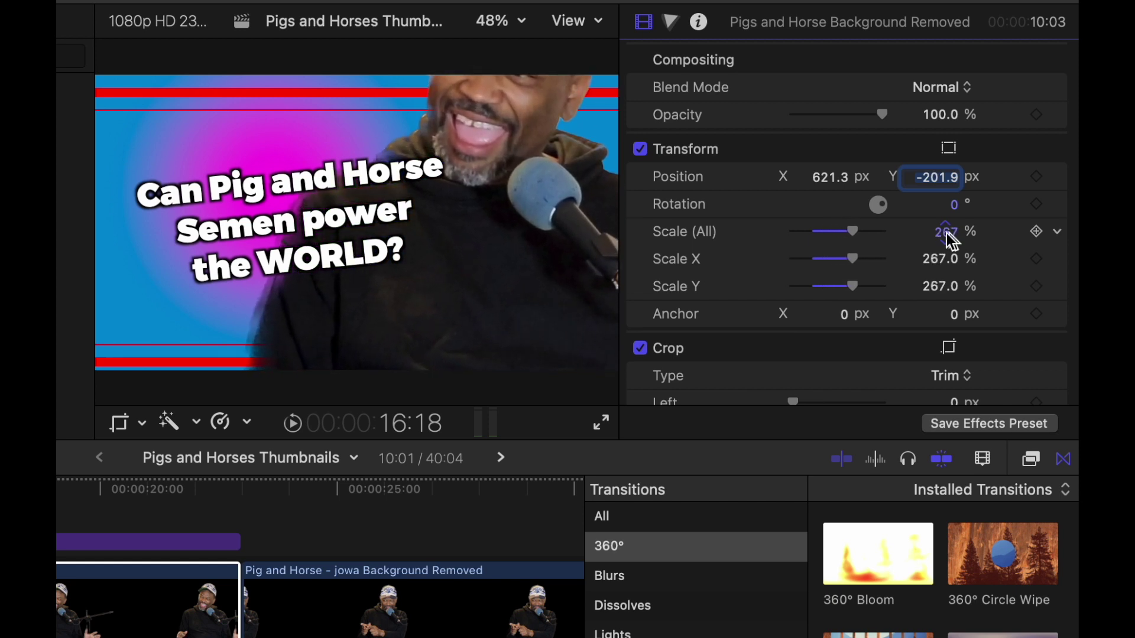
pyautogui.moveTo(838, 185); pyautogui.dragTo(864, 185)
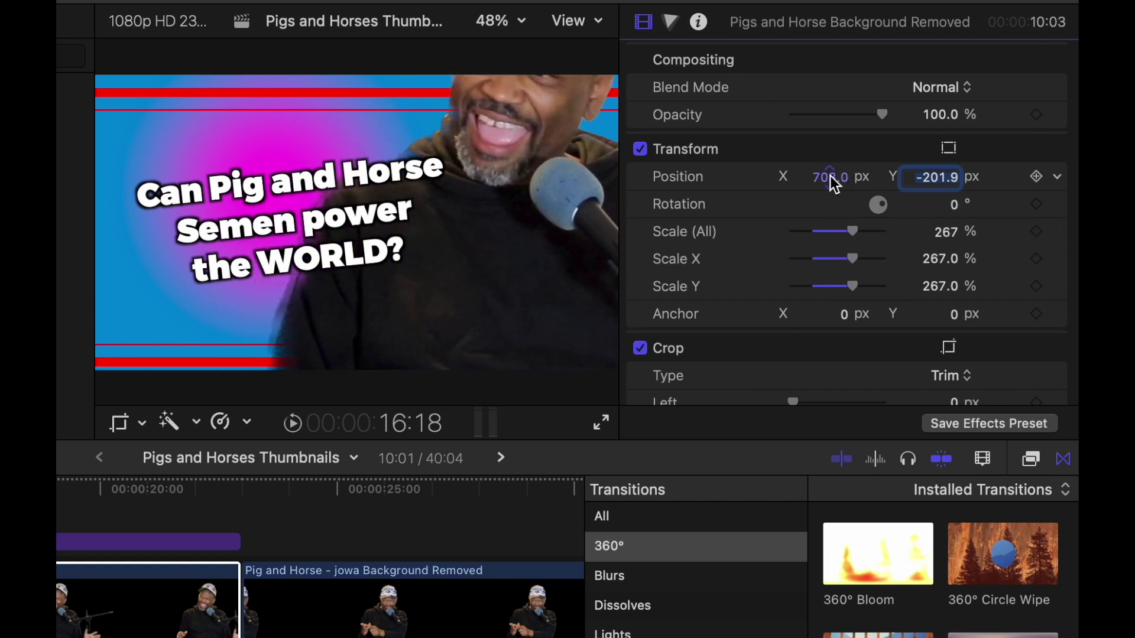
pyautogui.moveTo(941, 185)
pyautogui.mouseDown()
pyautogui.moveTo(941, 206)
pyautogui.moveTo(935, 179)
pyautogui.mouseUp()
pyautogui.moveTo(830, 178); pyautogui.dragTo(830, 185)
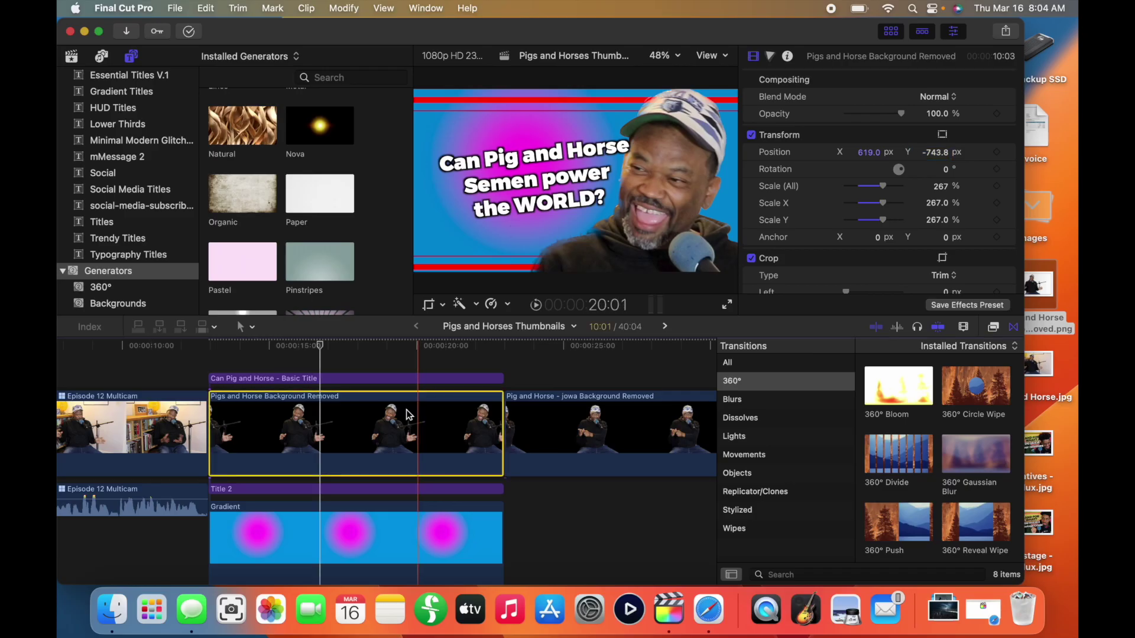
pyautogui.click(350, 381)
# Enlarge the question title text from 121 to size 144 and check its Outline settings.
pyautogui.click(867, 137)
pyautogui.press('super+a')
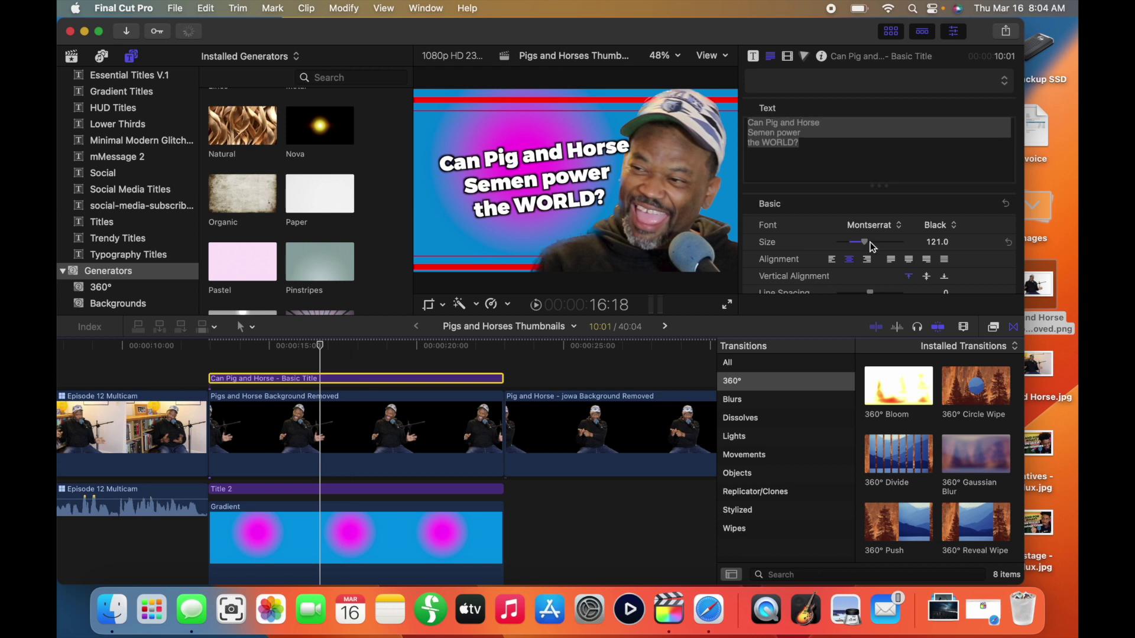
pyautogui.scroll(-10, 872, 247)
pyautogui.scroll(5, 873, 247)
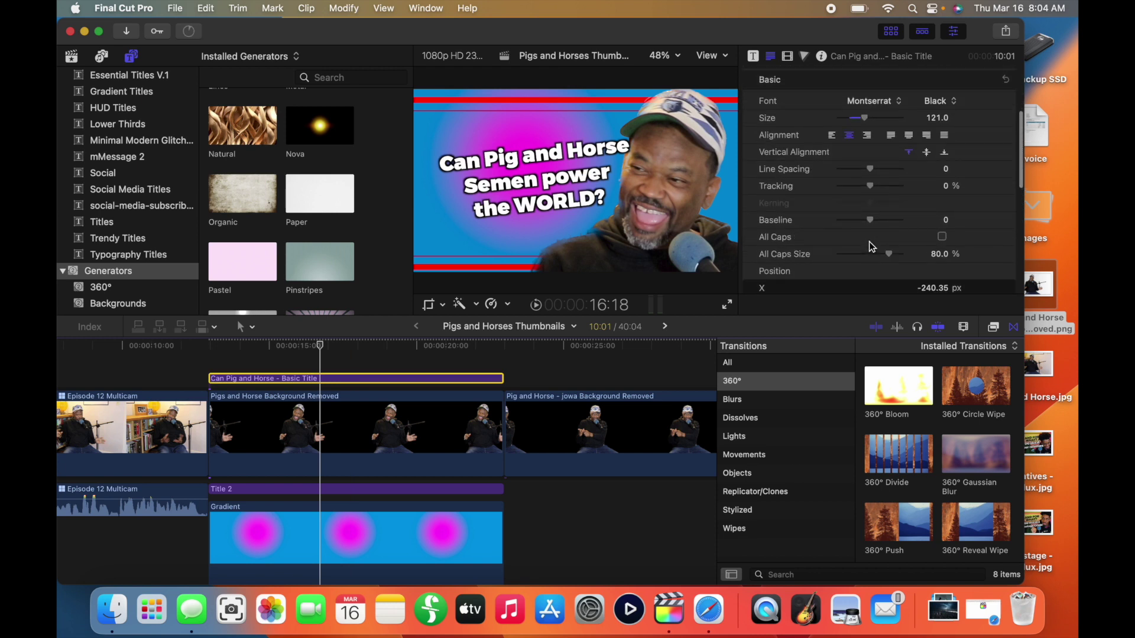
pyautogui.moveTo(866, 121); pyautogui.dragTo(872, 122)
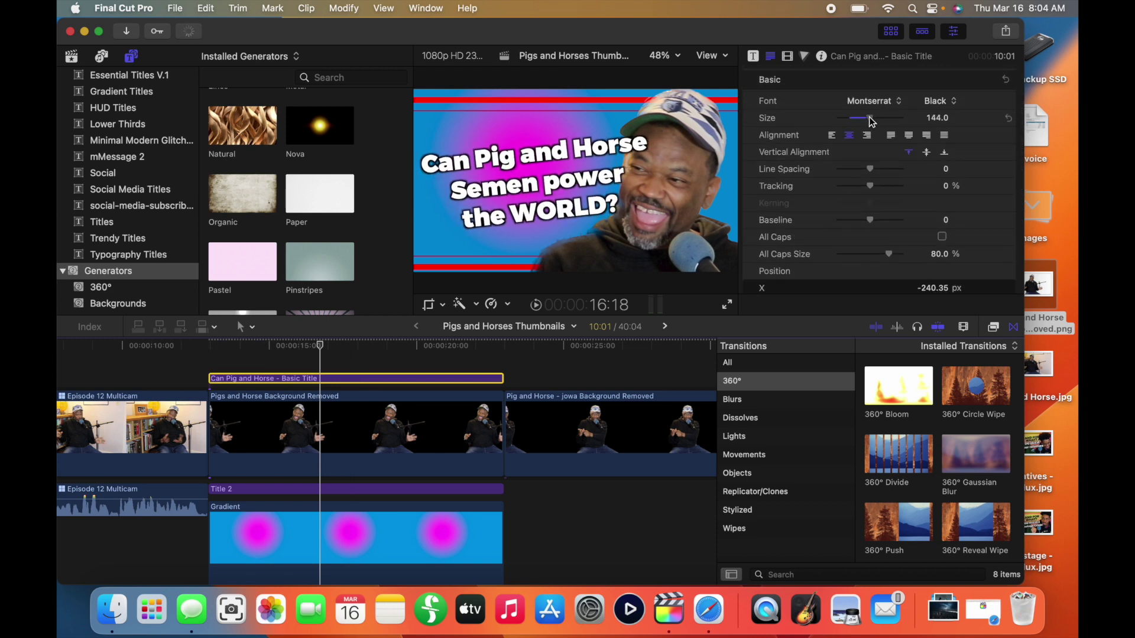
pyautogui.scroll(-10, 851, 184)
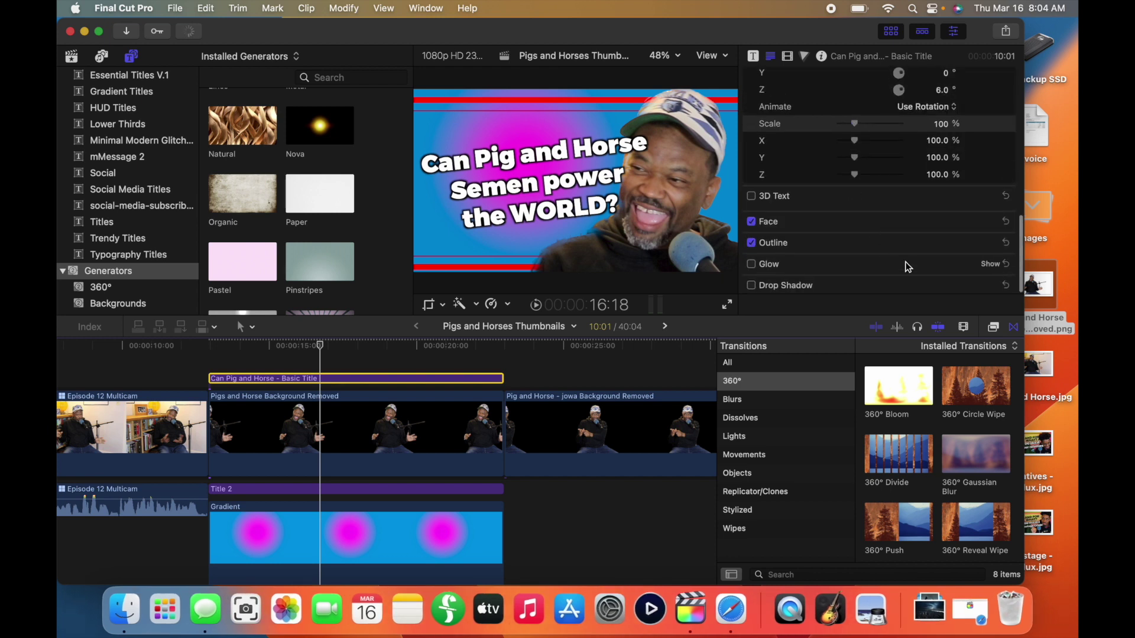
pyautogui.click(990, 243)
# Move the question title clip below the interviewee clip, above the gradient.
pyautogui.moveTo(296, 488); pyautogui.dragTo(248, 556)
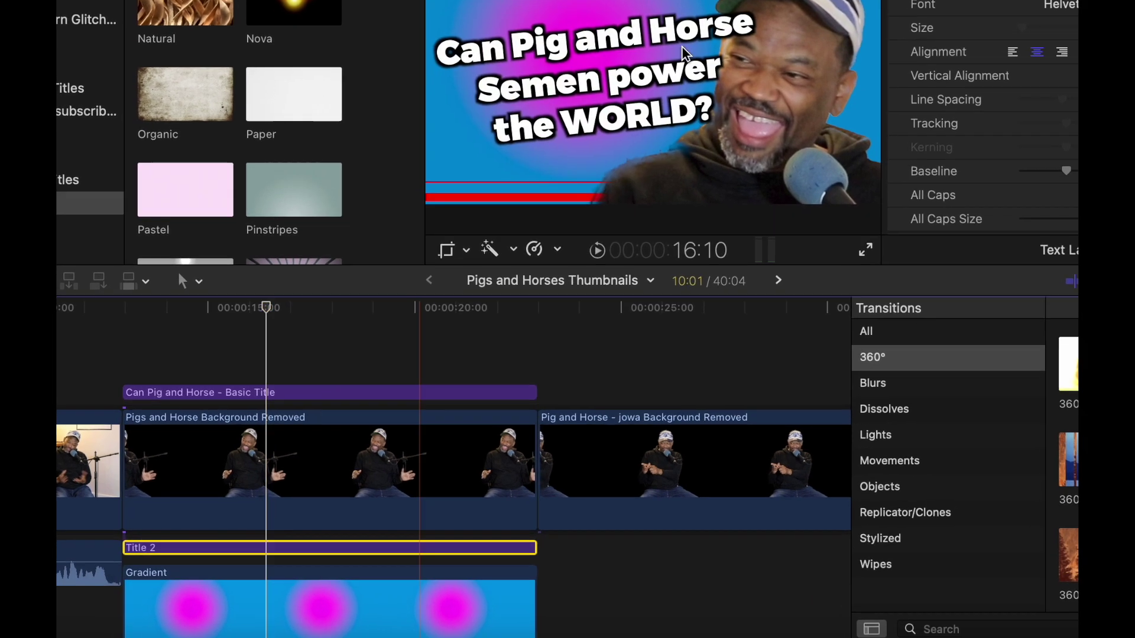
pyautogui.click(320, 392)
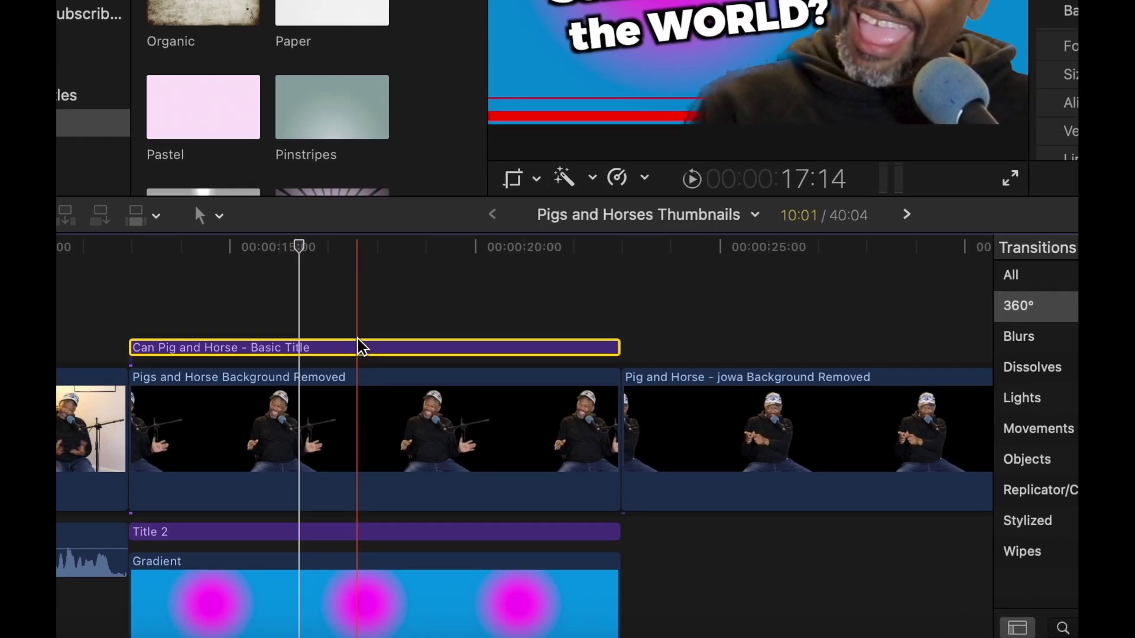
pyautogui.moveTo(362, 346); pyautogui.dragTo(341, 526)
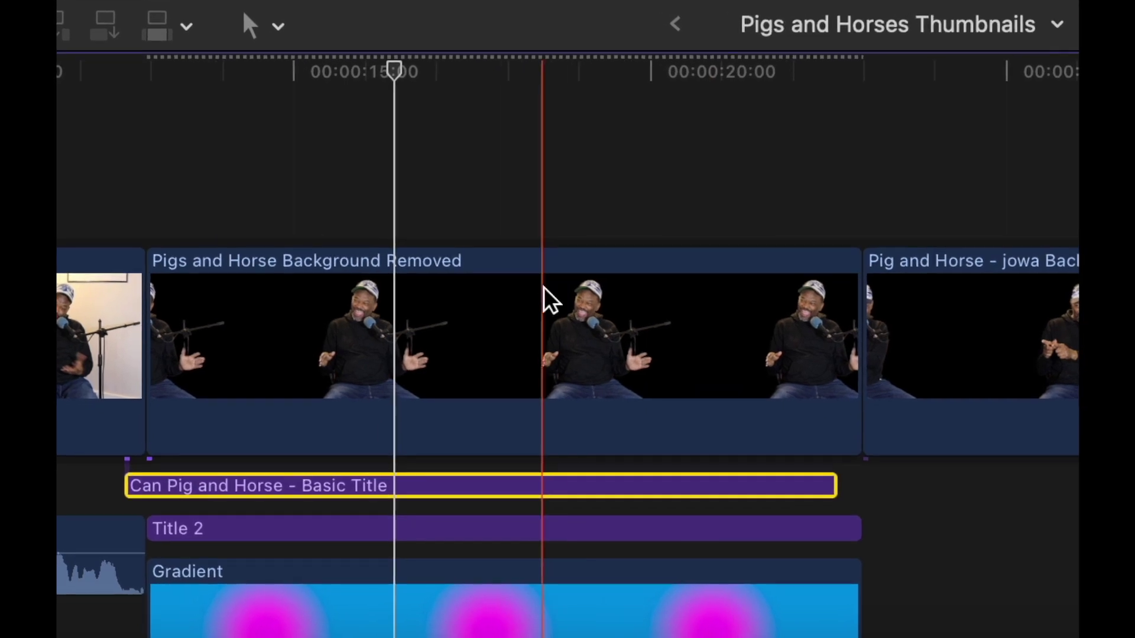
# Go to the frame at 17:15 and start saving it as a 1920×1080 JPG named Pigs.
pyautogui.press('super+z')
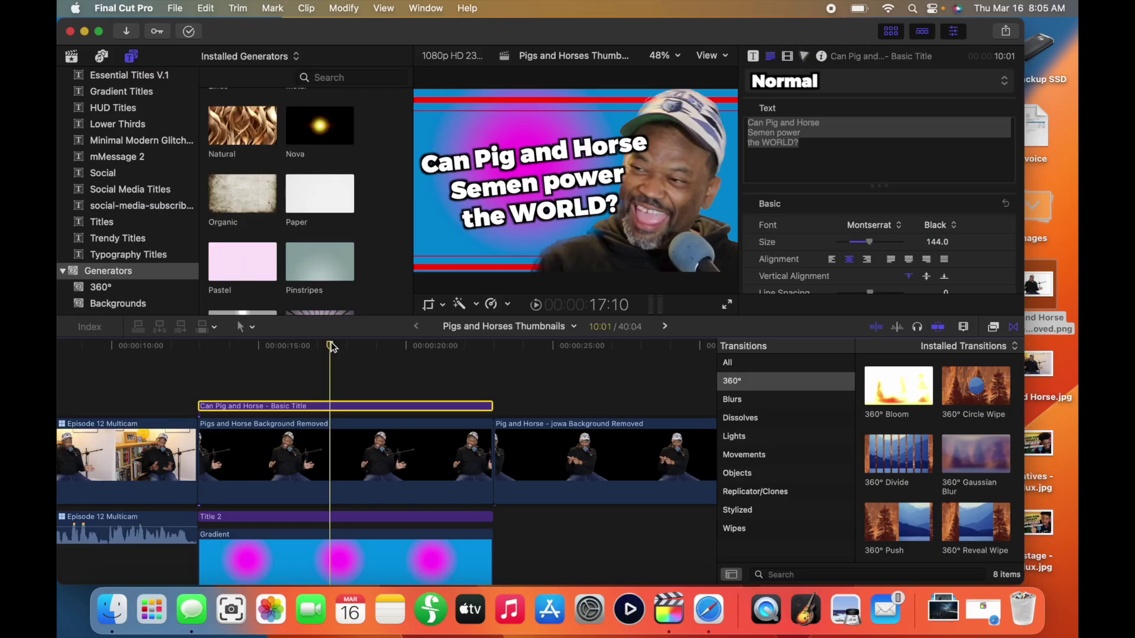
pyautogui.moveTo(312, 346); pyautogui.dragTo(337, 348)
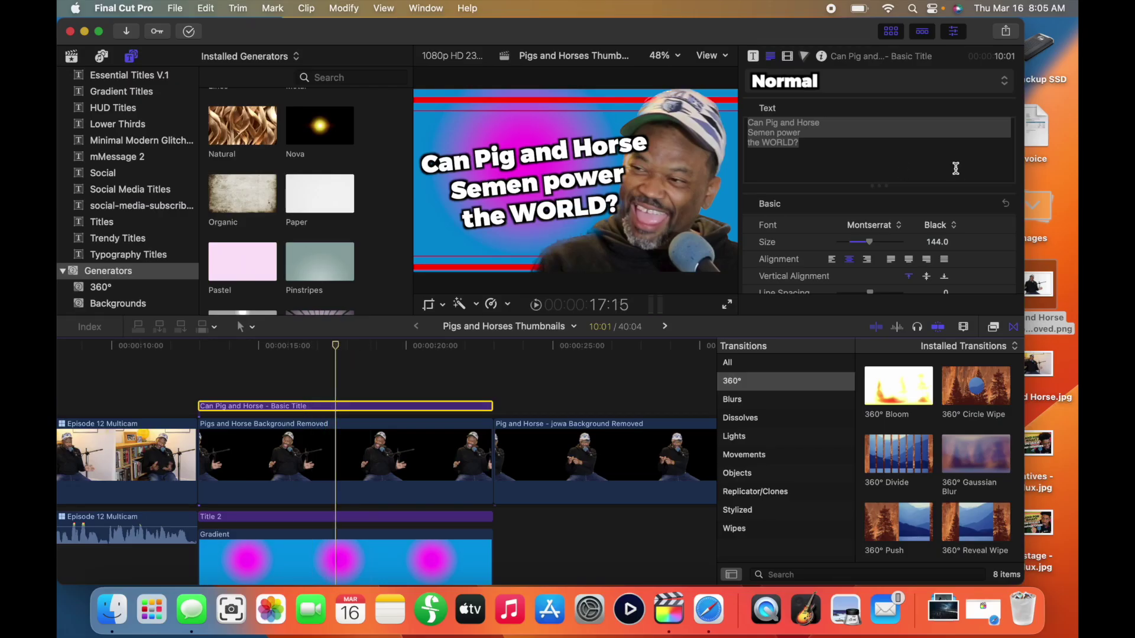
pyautogui.click(1005, 31)
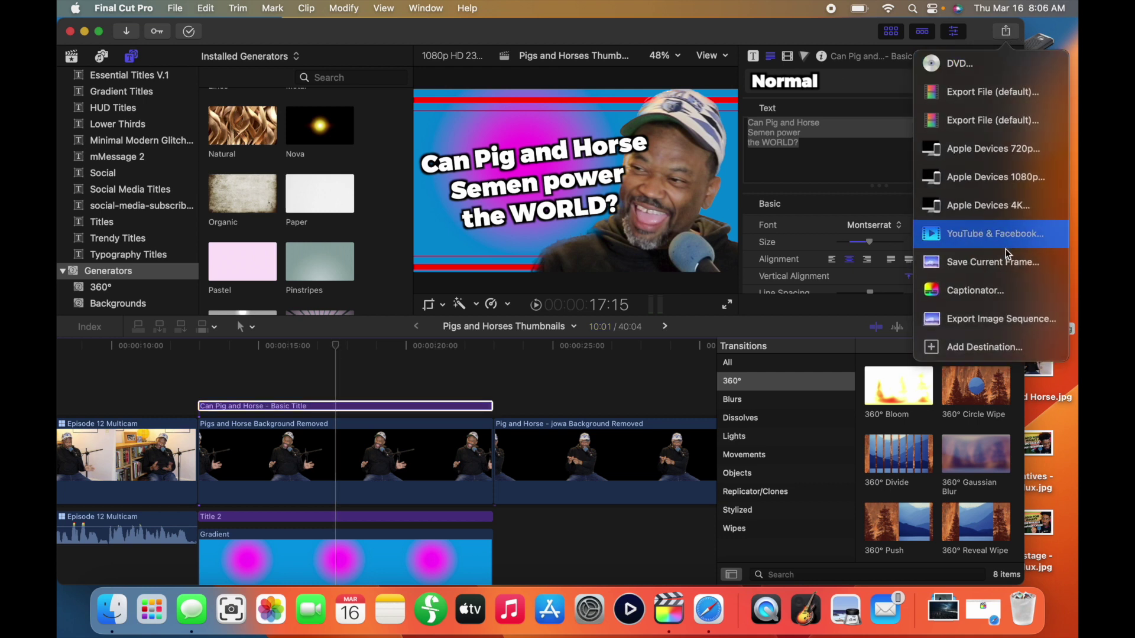
pyautogui.click(1005, 275)
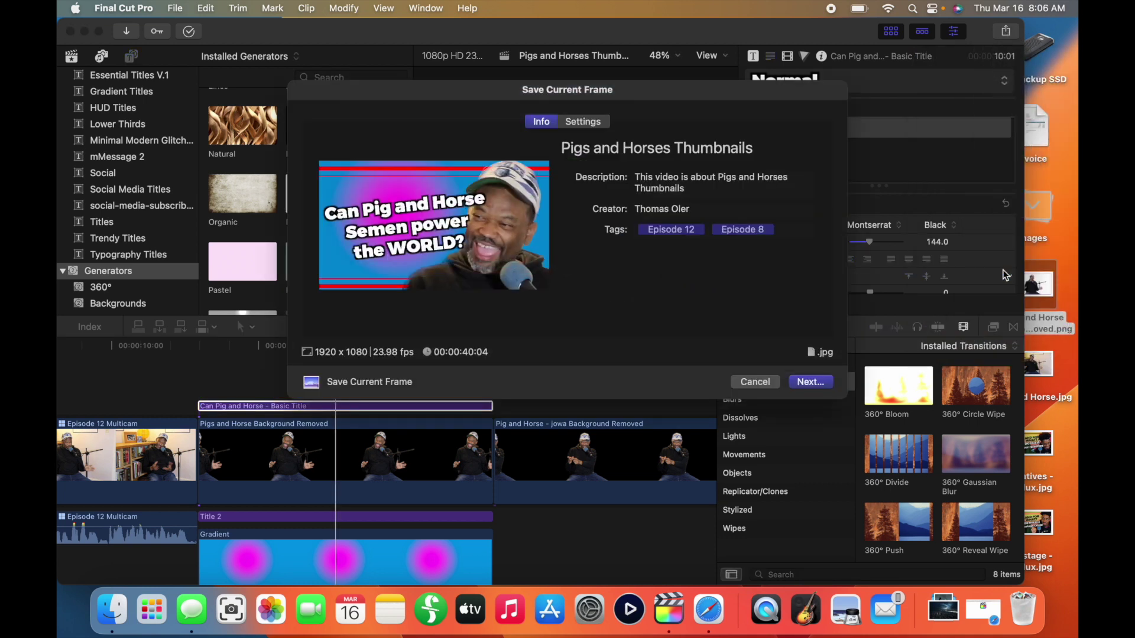
pyautogui.write('Pigs')
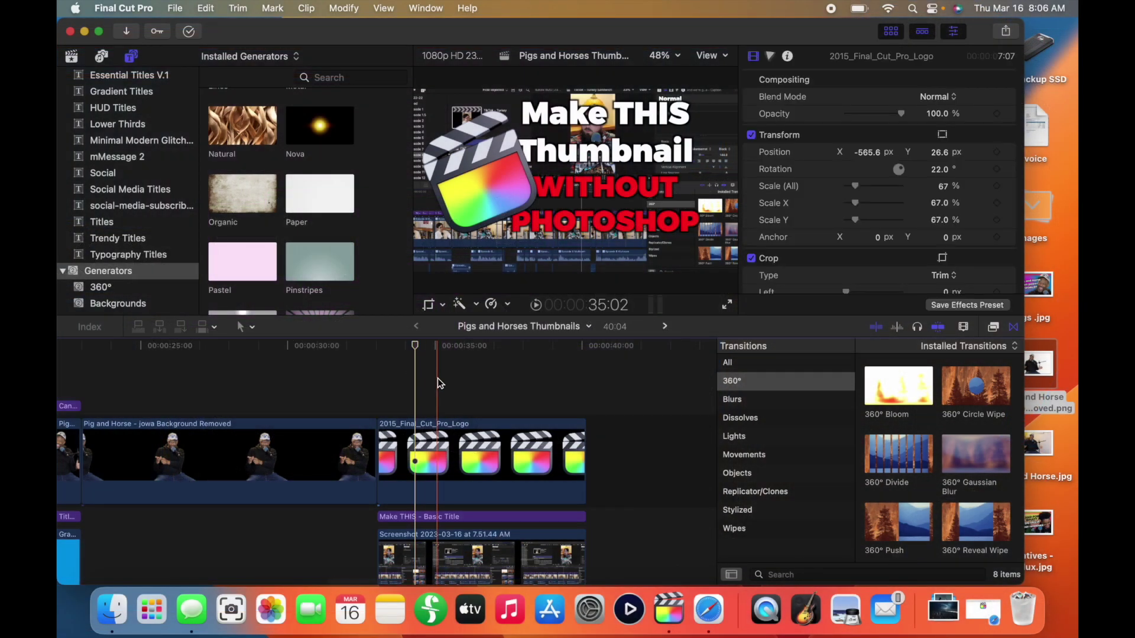
# Inspect the Make THIS title clip and the screenshot clip beneath it.
pyautogui.scroll(-3, 438, 381)
pyautogui.scroll(2, 490, 390)
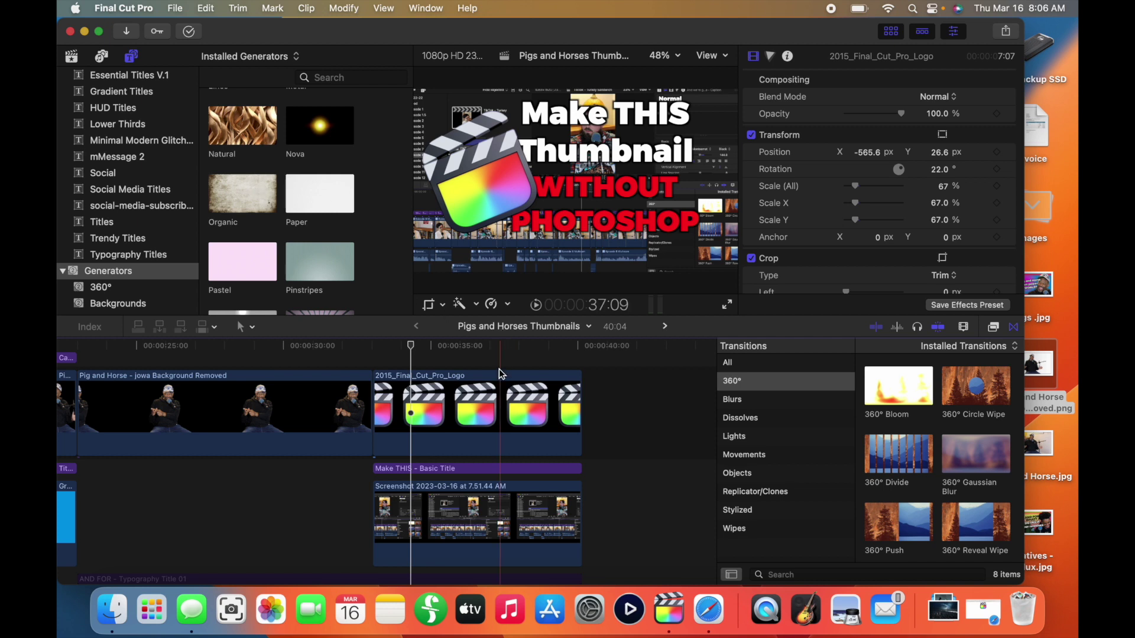
pyautogui.click(475, 473)
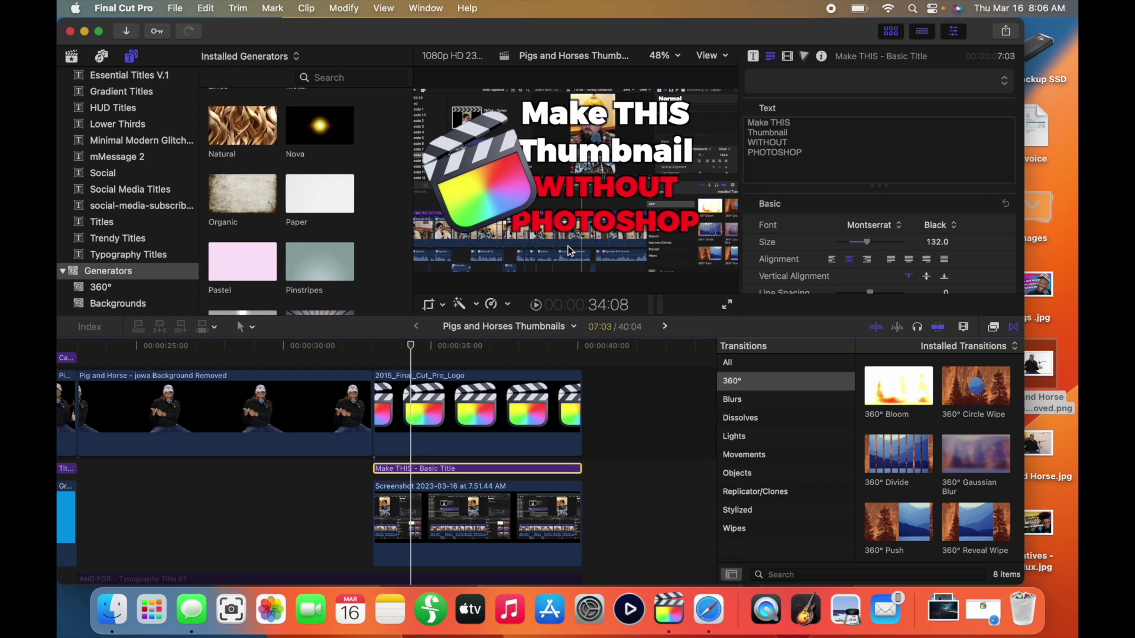
pyautogui.click(492, 534)
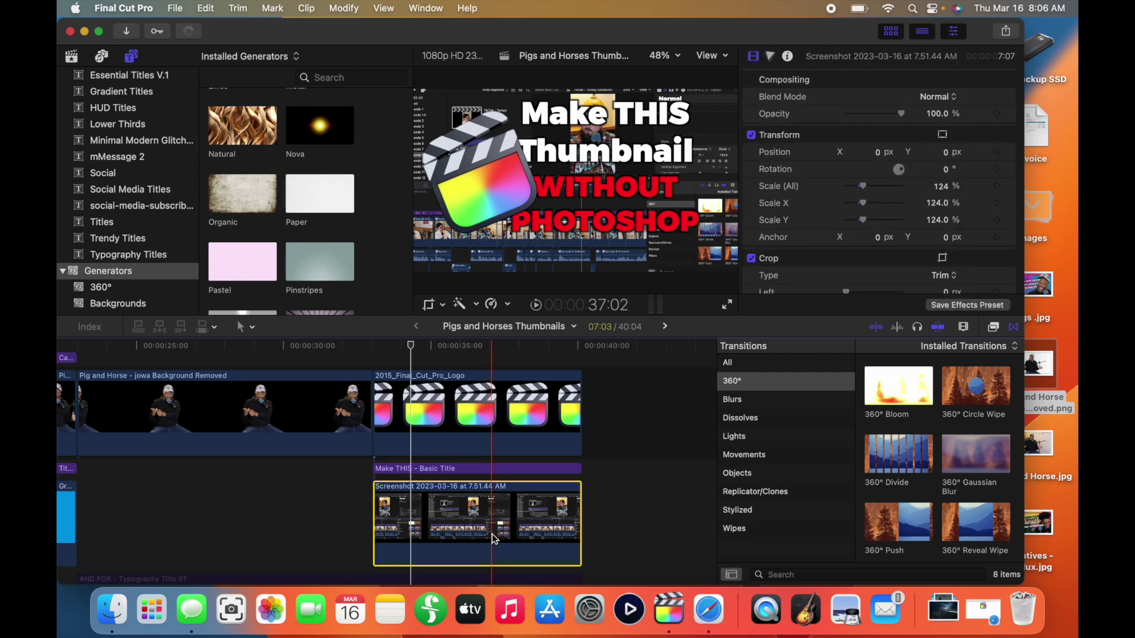